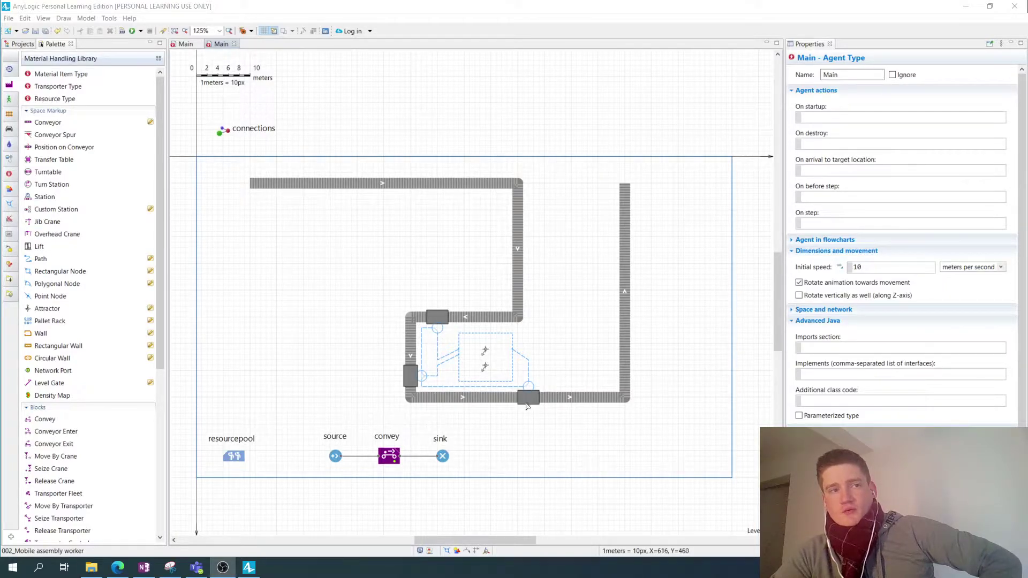
Step: Inspect the conveyor's properties, keeping Agent as its material item type
{"action": "scroll", "coordinate": [429, 353], "scroll_direction": "up", "scroll_amount": 2}
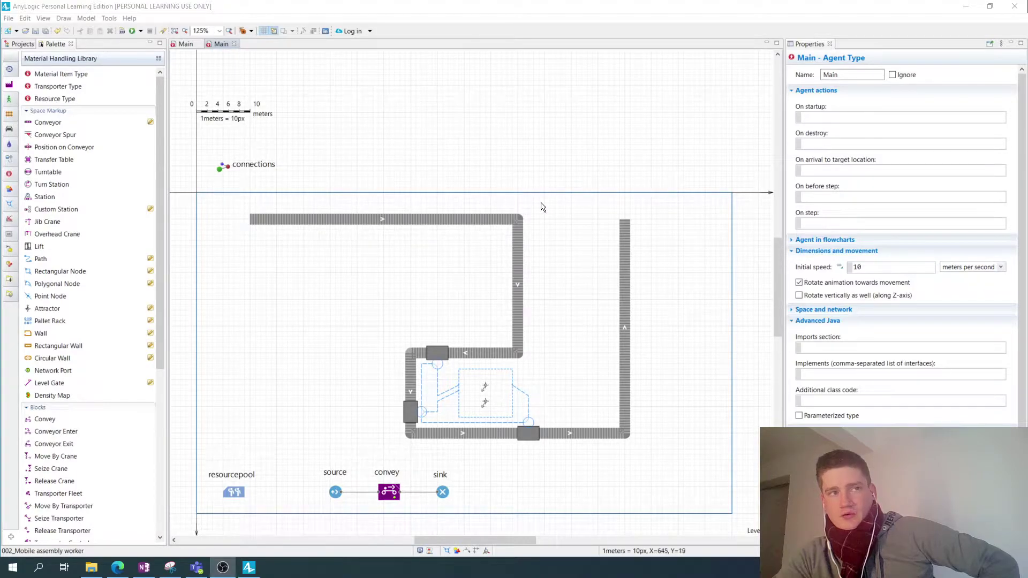
{"action": "left_click", "coordinate": [518, 222]}
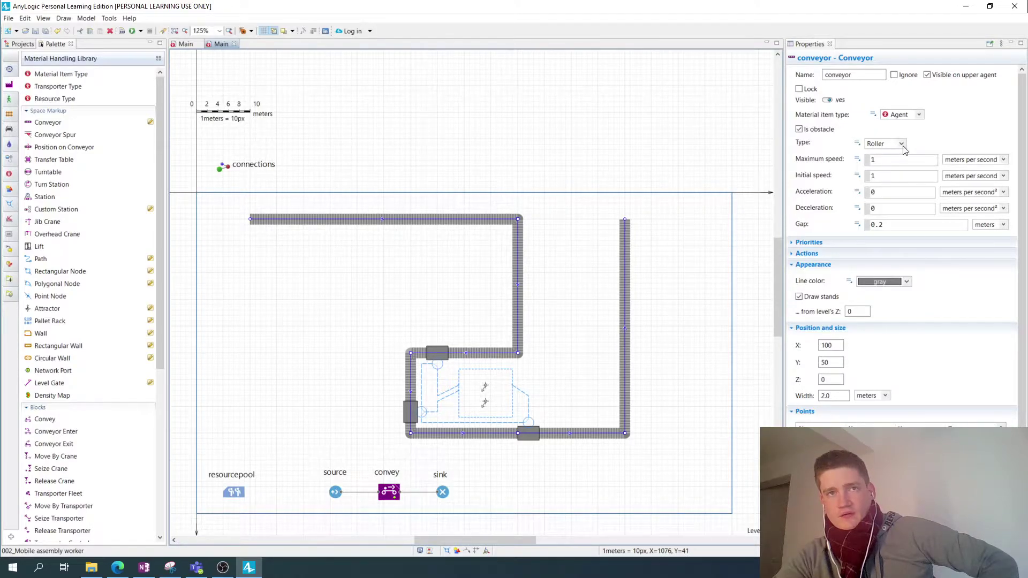
{"action": "left_click", "coordinate": [919, 115]}
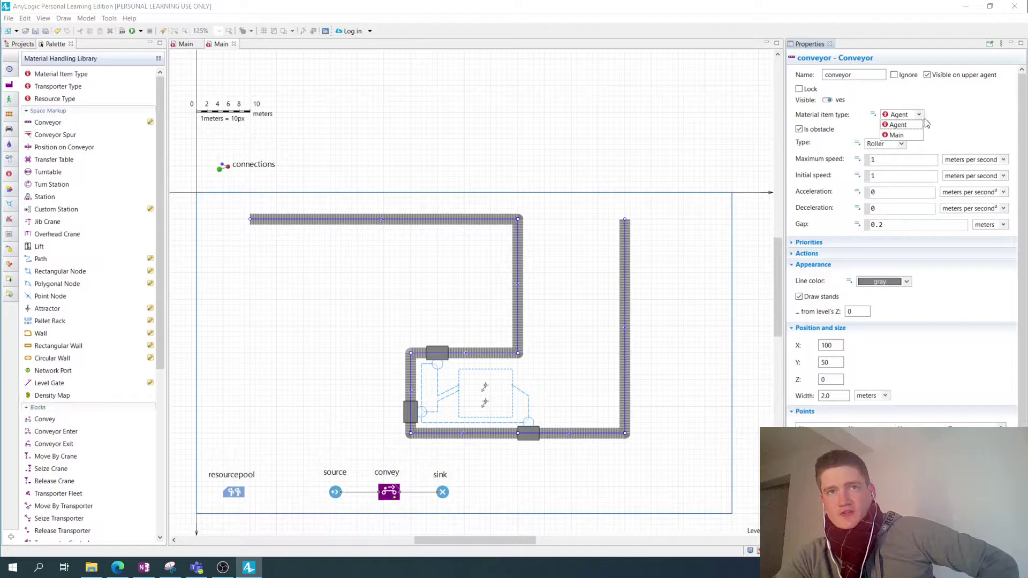
{"action": "left_click", "coordinate": [922, 124]}
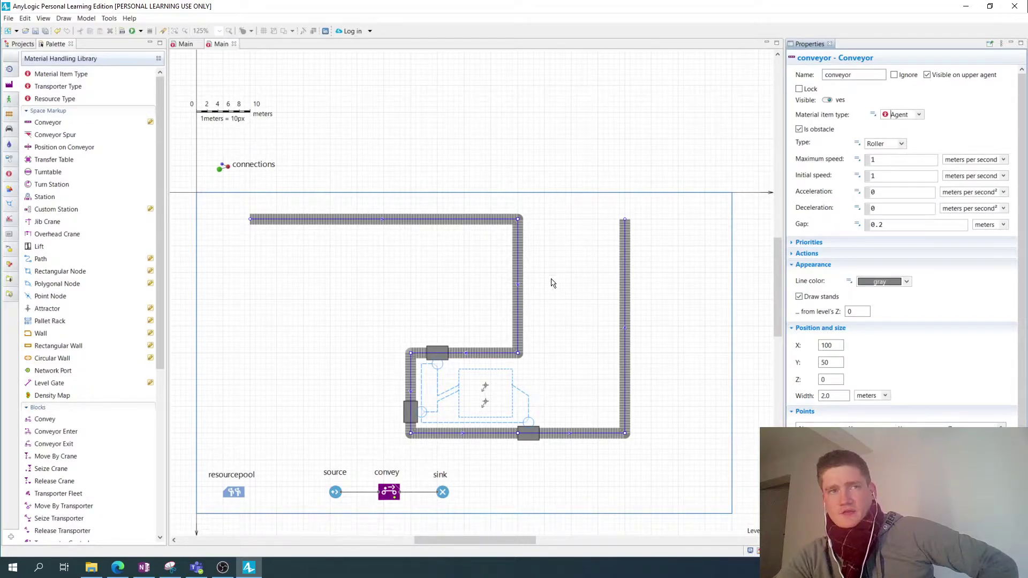
{"action": "left_click", "coordinate": [567, 273]}
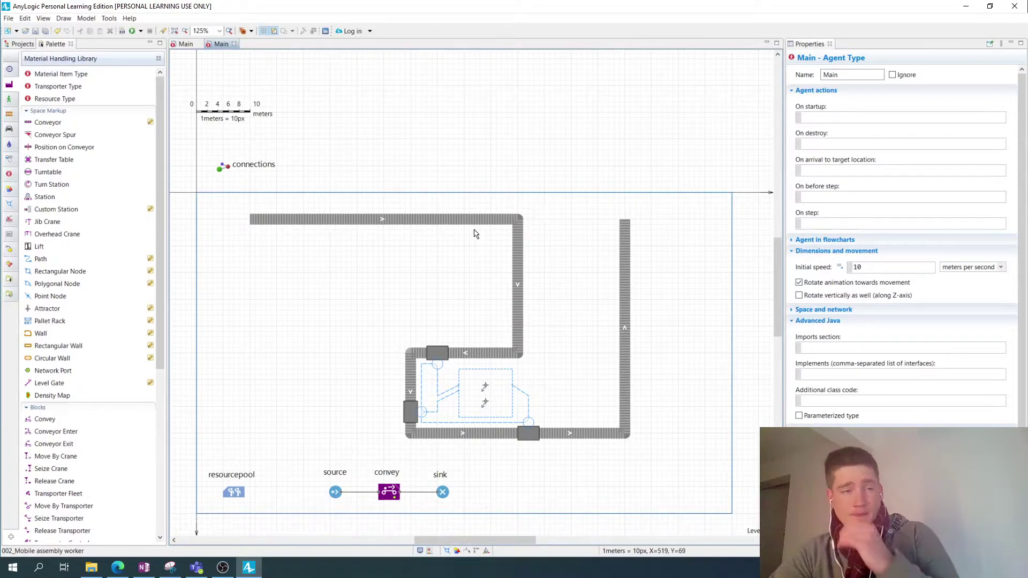
Step: Review the workstations' settings, then select resourcepool's Capacity value of 1
{"action": "left_click", "coordinate": [438, 353]}
{"action": "left_click", "coordinate": [411, 413]}
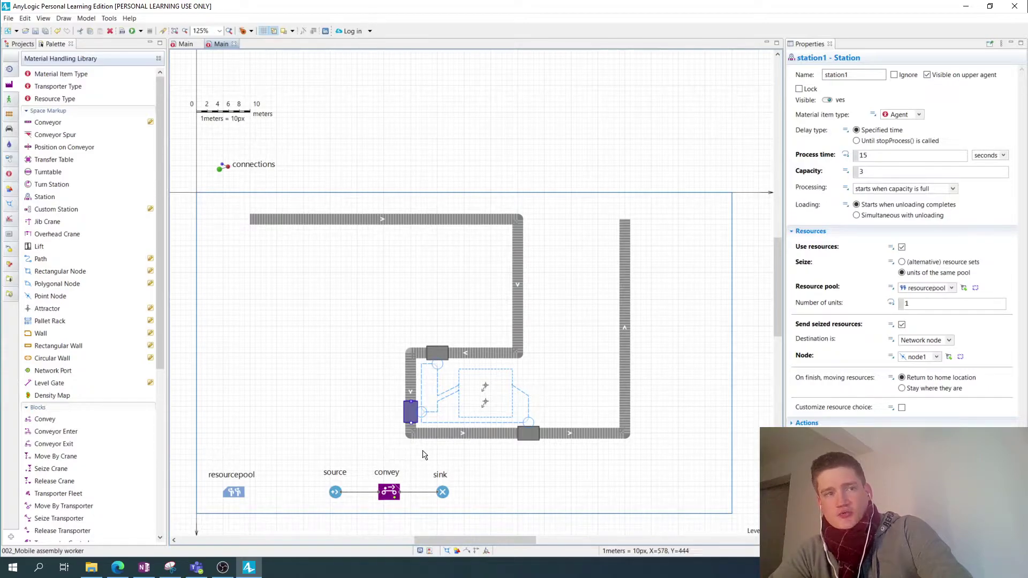
{"action": "left_click", "coordinate": [241, 492]}
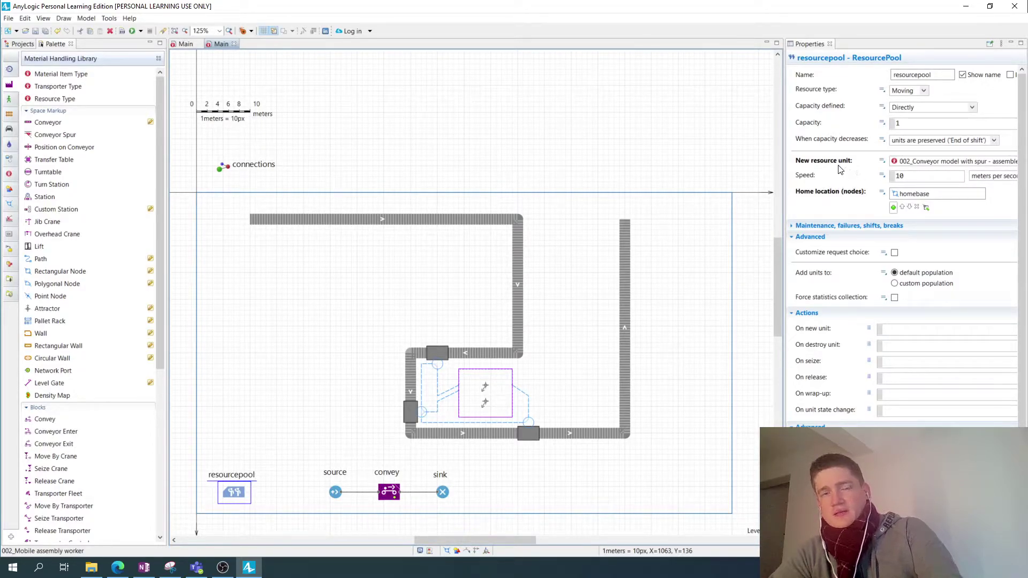
{"action": "double_click", "coordinate": [935, 128]}
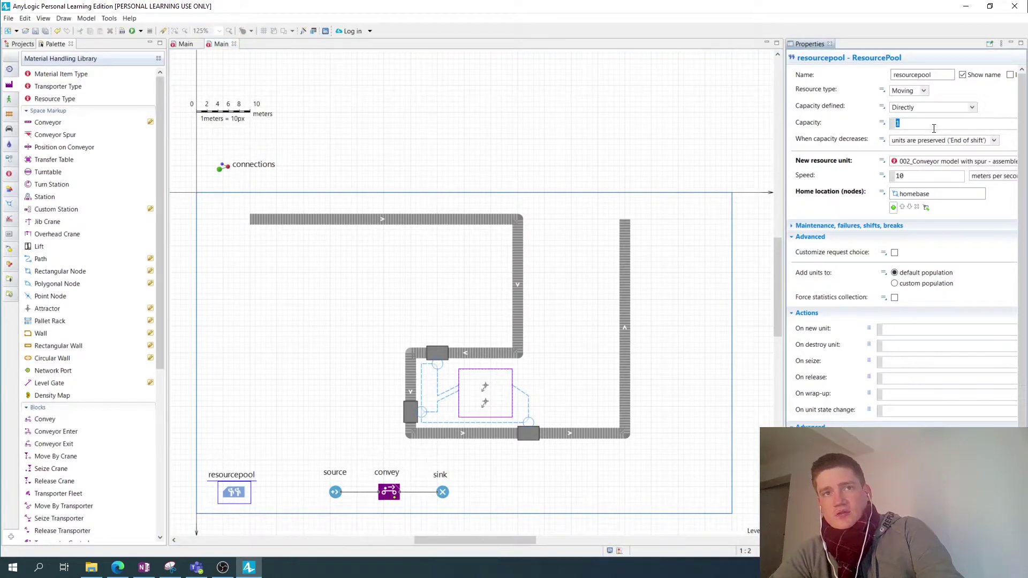
Step: Review the top station's Number of units: 1 worker seized from resourcepool
{"action": "left_click", "coordinate": [442, 363]}
{"action": "left_click", "coordinate": [438, 353]}
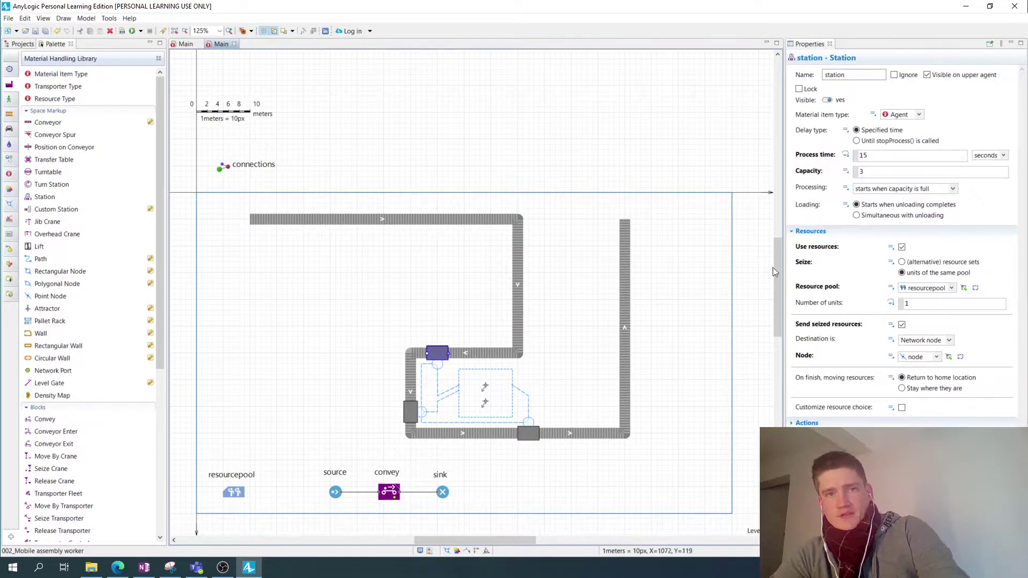
{"action": "left_click", "coordinate": [929, 303]}
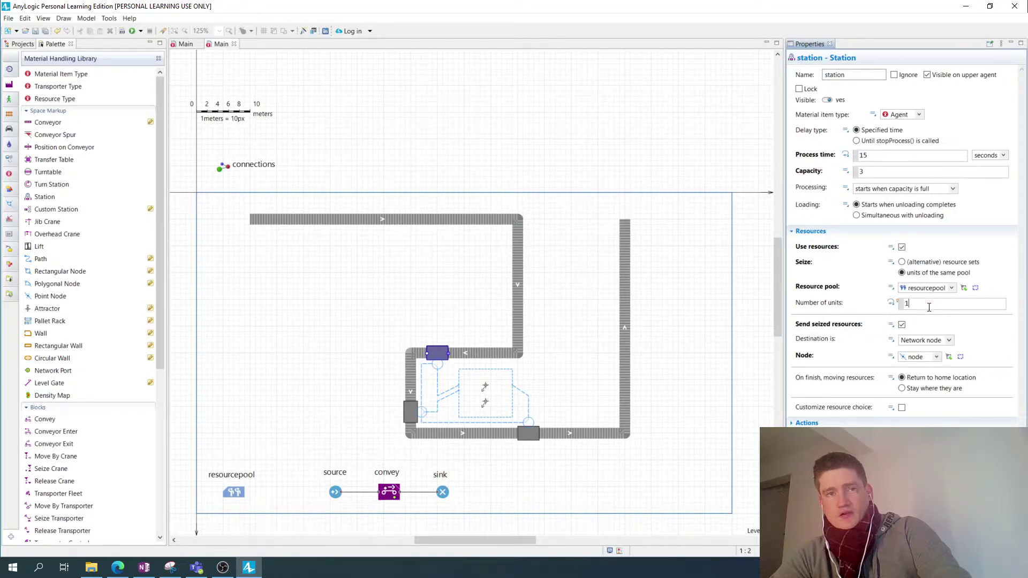
{"action": "left_click", "coordinate": [902, 324]}
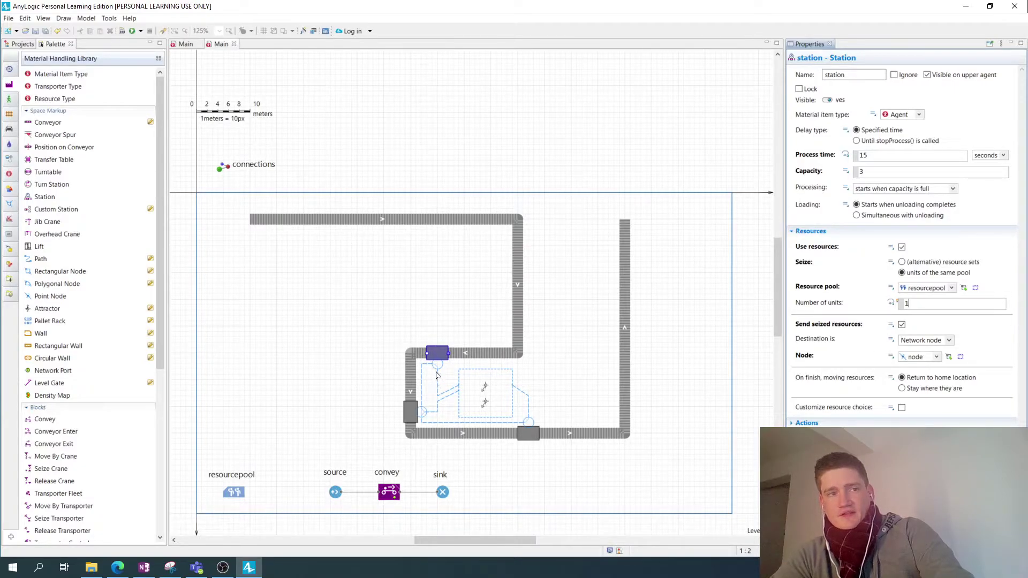
Step: Check node1 beside the left station, then review the top station's Send seized resources setting
{"action": "left_click", "coordinate": [422, 413]}
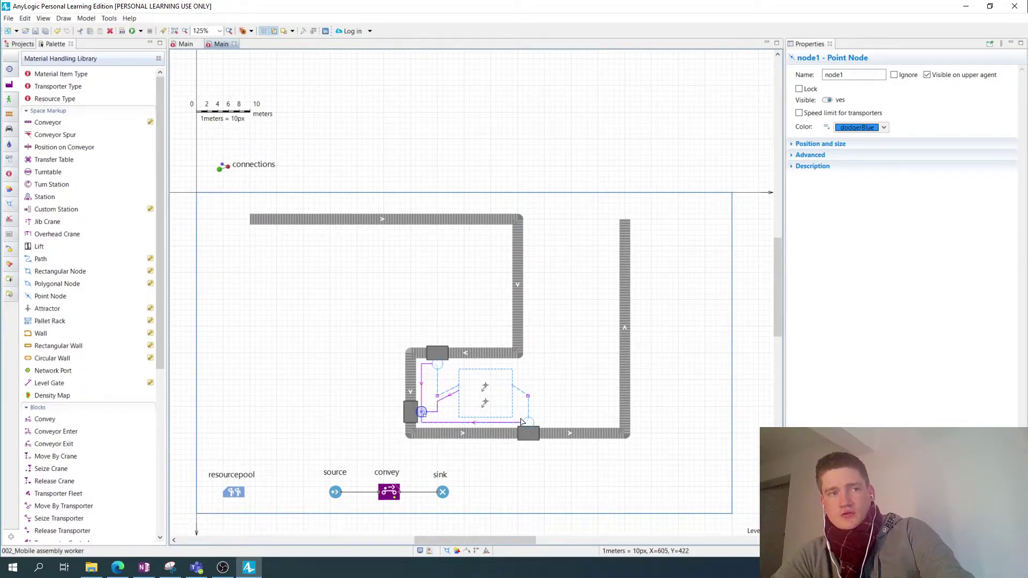
{"action": "left_click", "coordinate": [435, 353]}
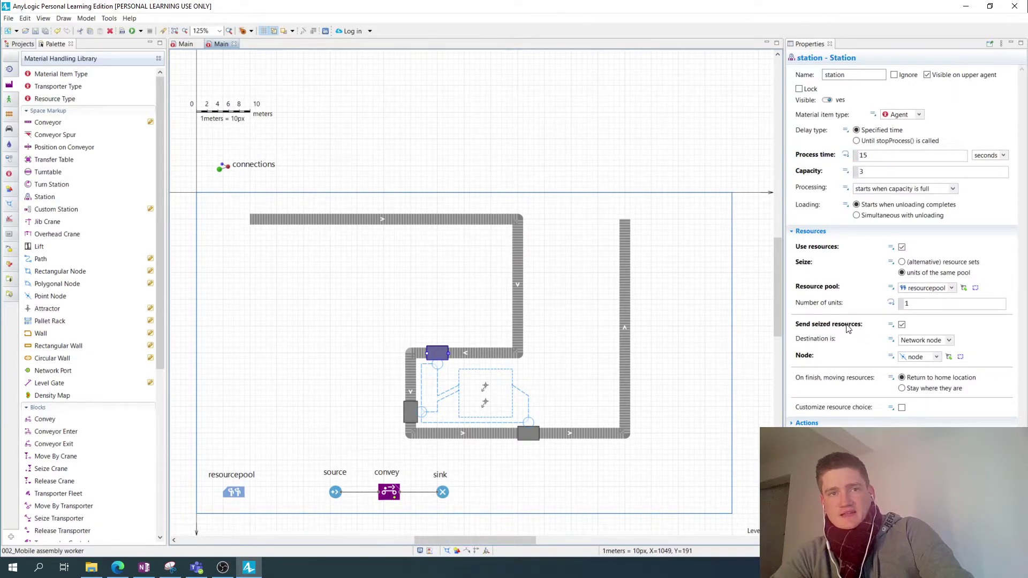
{"action": "mouse_move", "coordinate": [909, 330]}
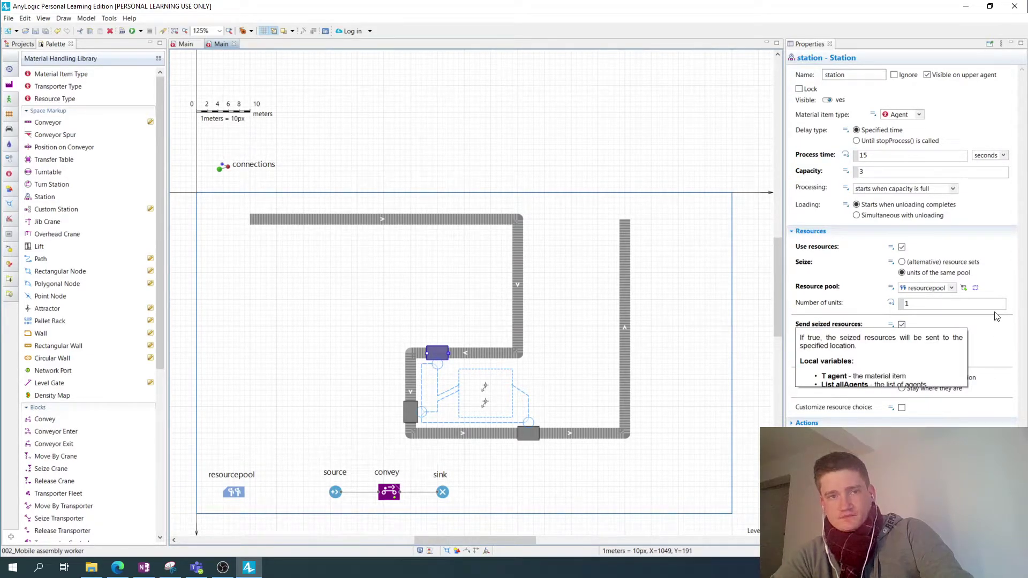
{"action": "left_click", "coordinate": [879, 328]}
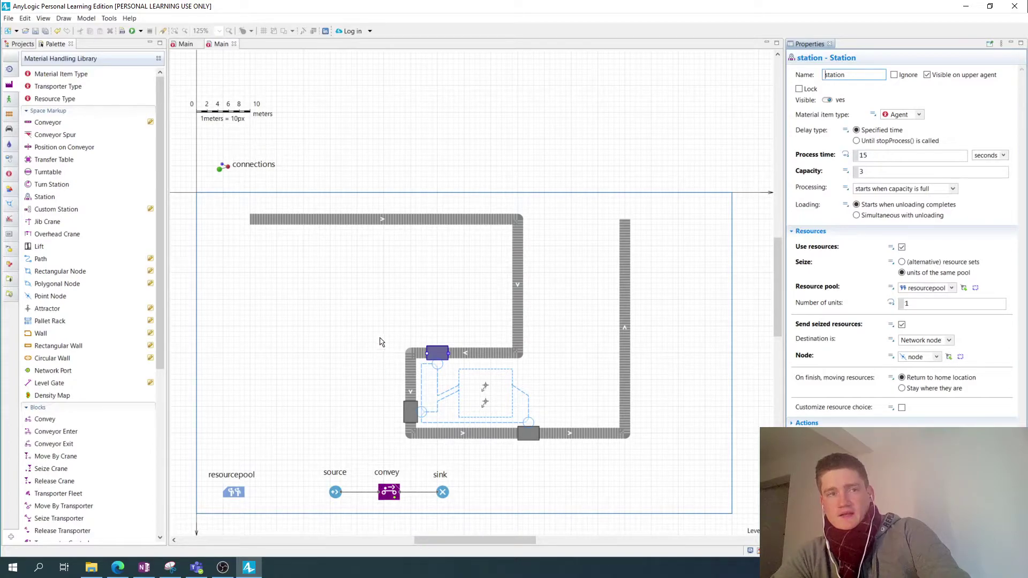
Step: Inspect point nodes node, node1 and node2, then select the homebase rectangular node
{"action": "left_click", "coordinate": [439, 366]}
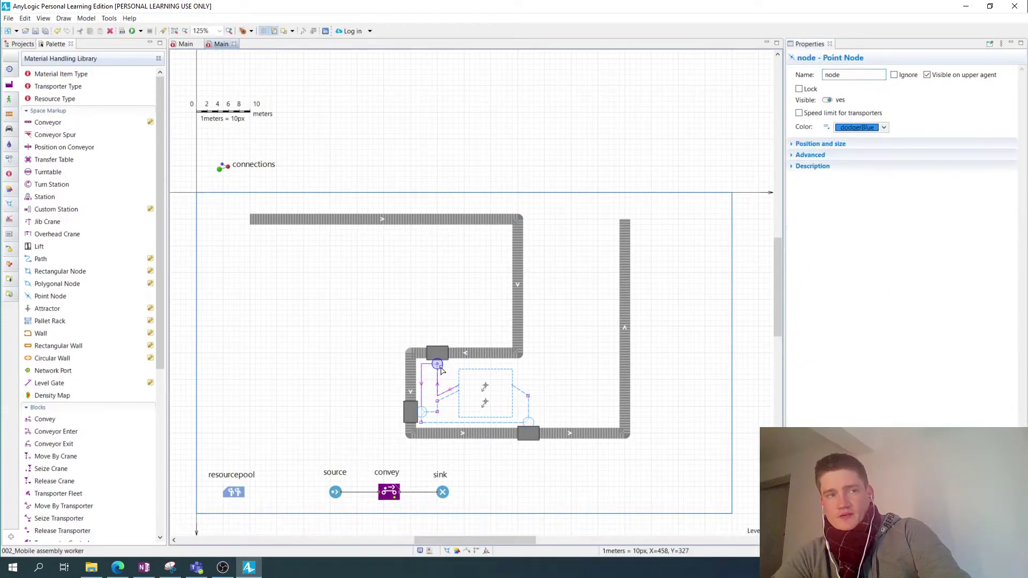
{"action": "left_click", "coordinate": [421, 413]}
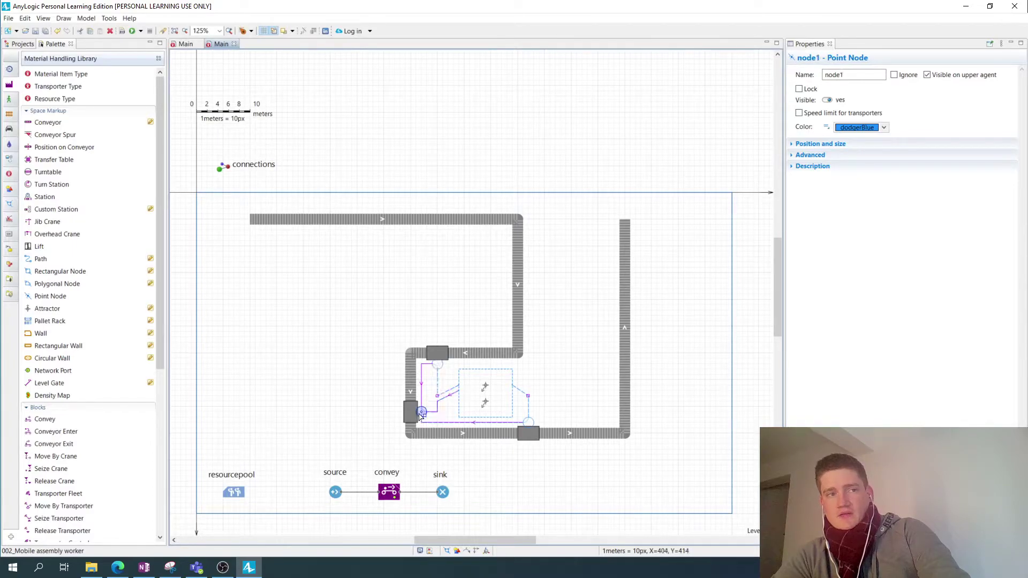
{"action": "left_click", "coordinate": [528, 425]}
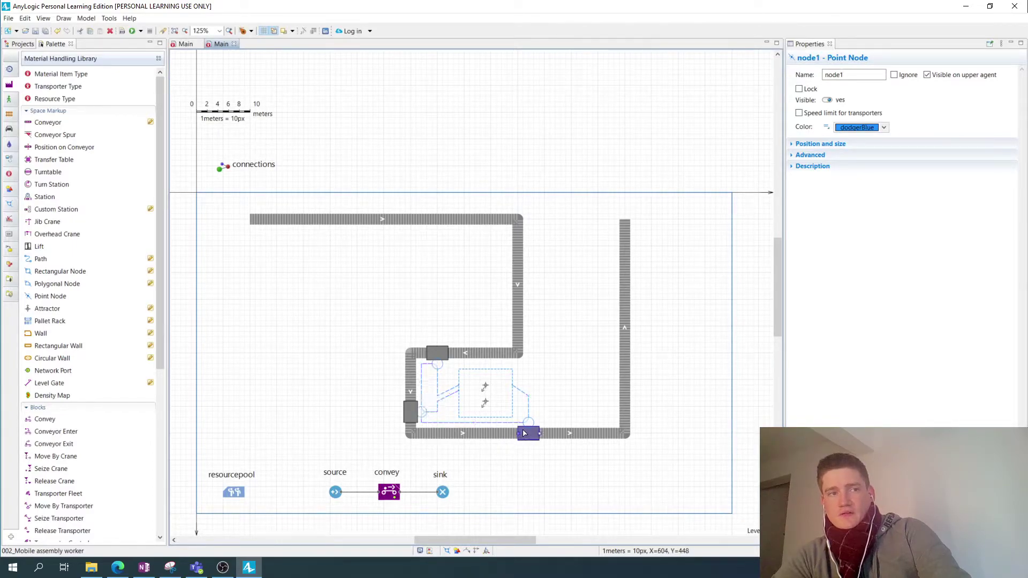
{"action": "left_click", "coordinate": [528, 423]}
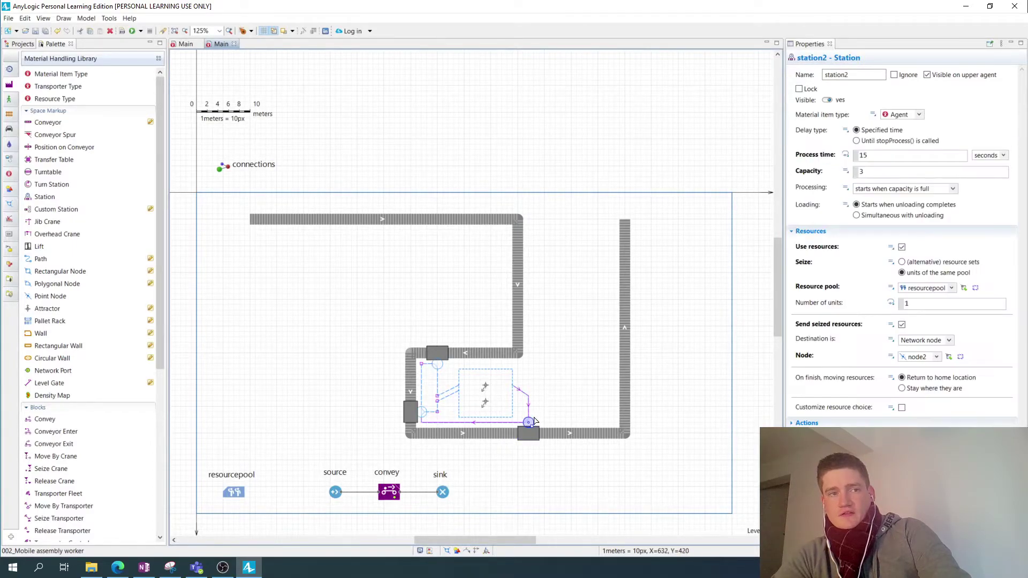
{"action": "left_click", "coordinate": [354, 418]}
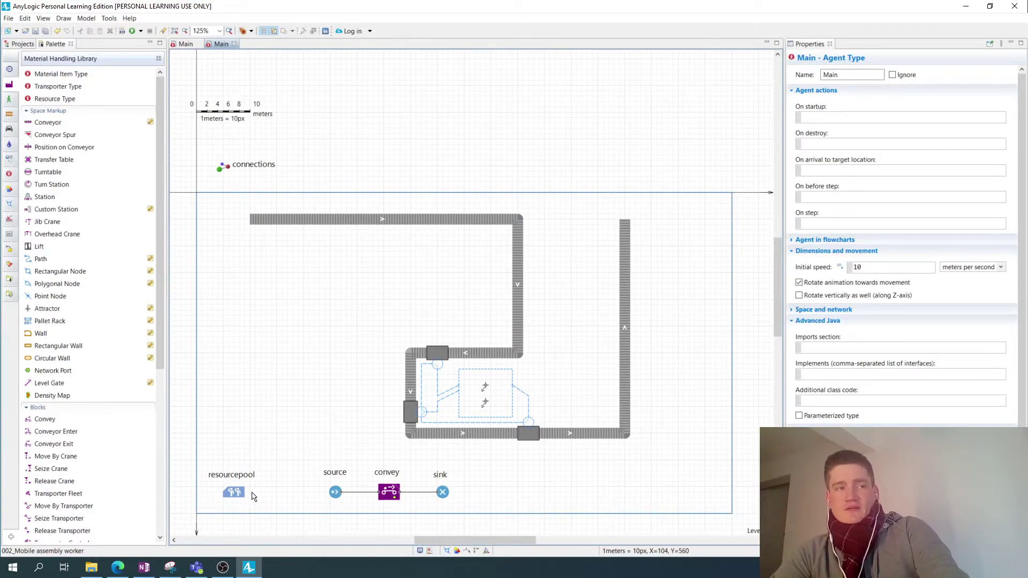
{"action": "left_click", "coordinate": [469, 371]}
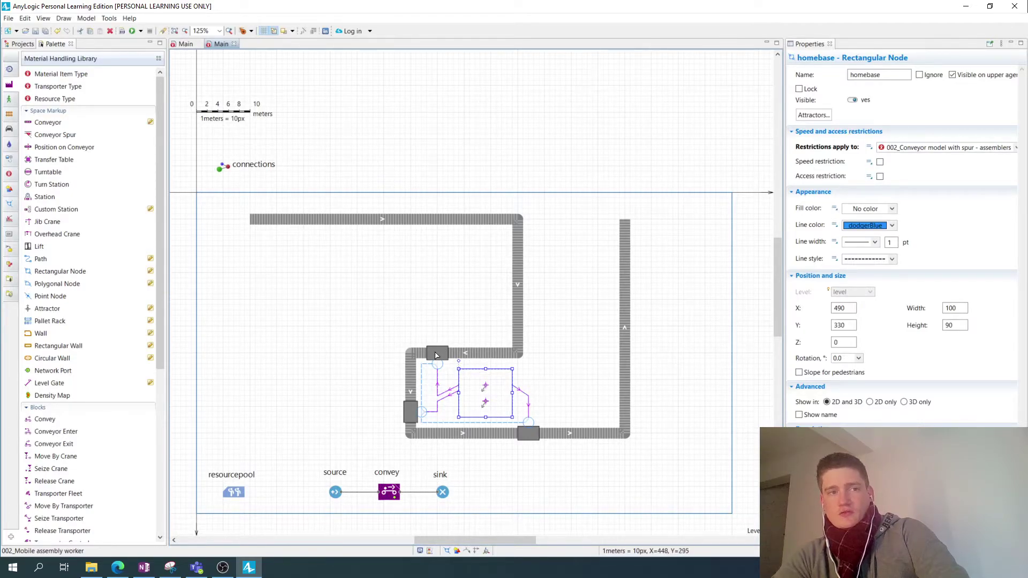
Step: Deselect the homebase area by clicking empty canvas
{"action": "left_click", "coordinate": [569, 402]}
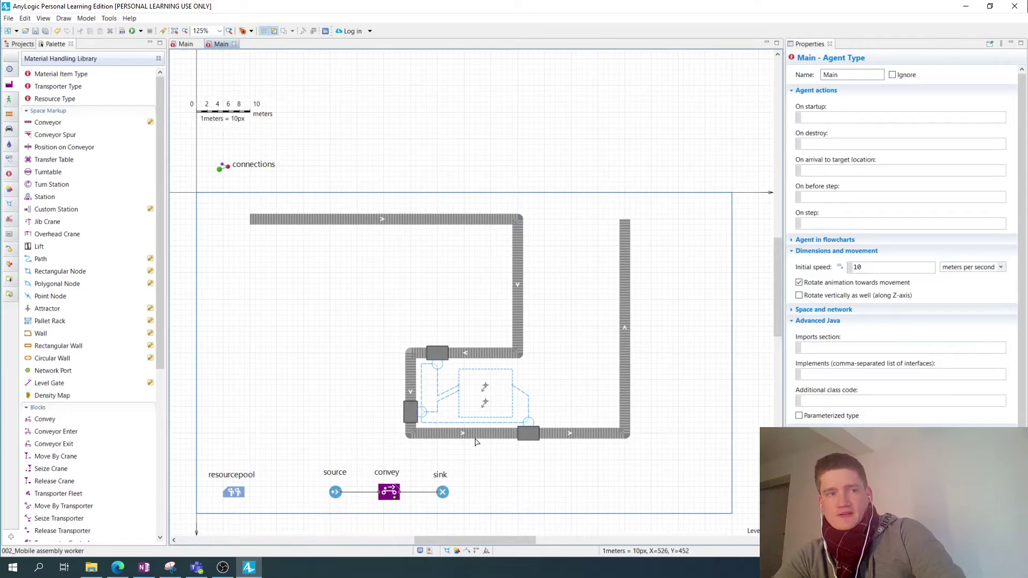
Step: Review the source (interarrival time 10), convey and sink blocks, then run the model
{"action": "left_click", "coordinate": [337, 493]}
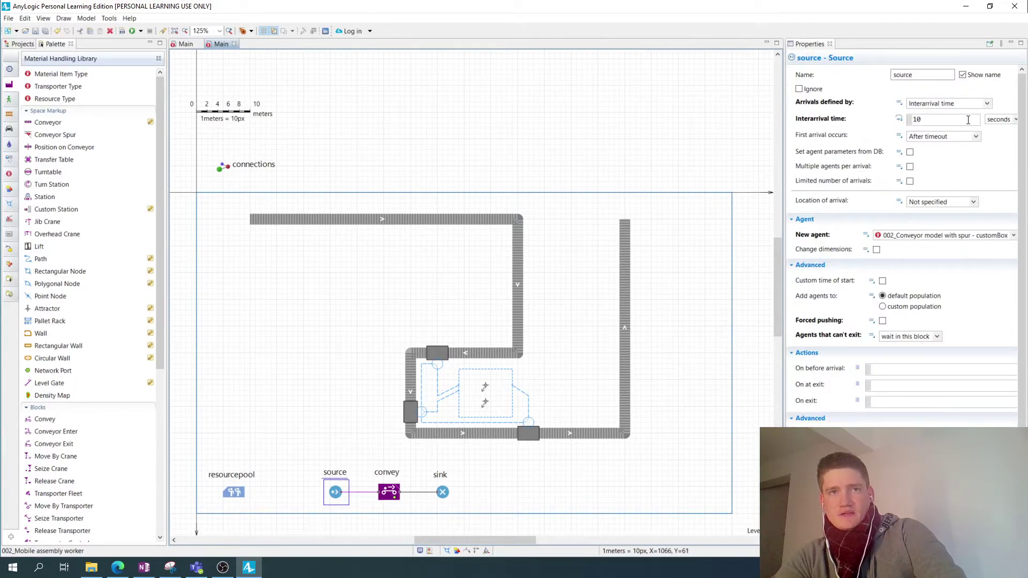
{"action": "left_click_drag", "start_coordinate": [968, 120], "coordinate": [872, 123]}
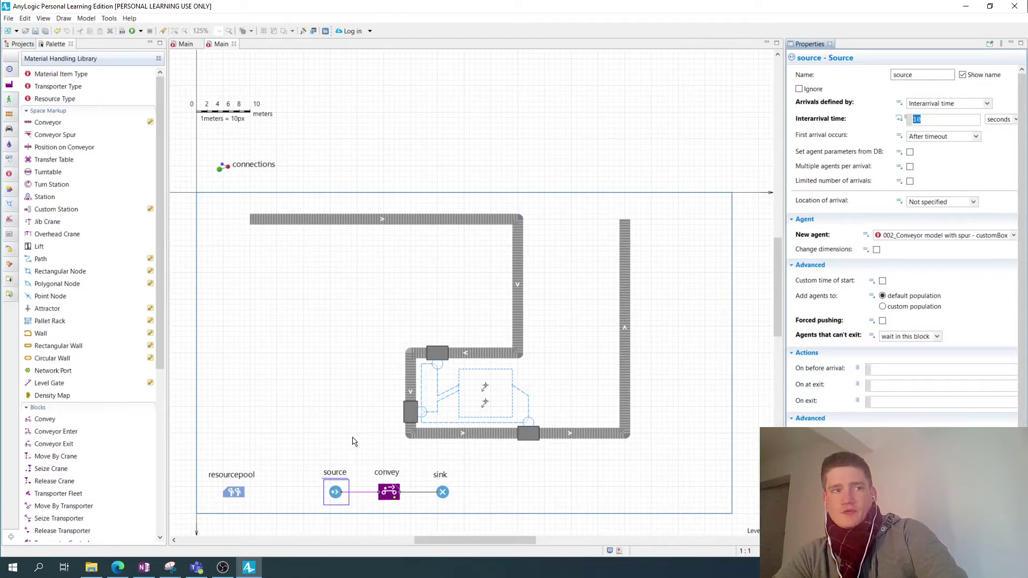
{"action": "left_click", "coordinate": [395, 490]}
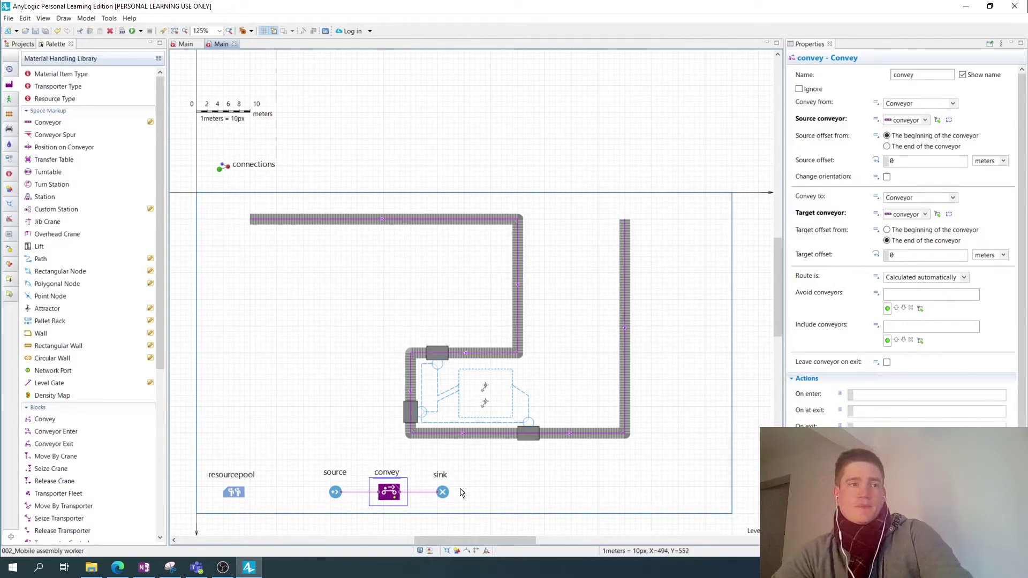
{"action": "left_click", "coordinate": [444, 493]}
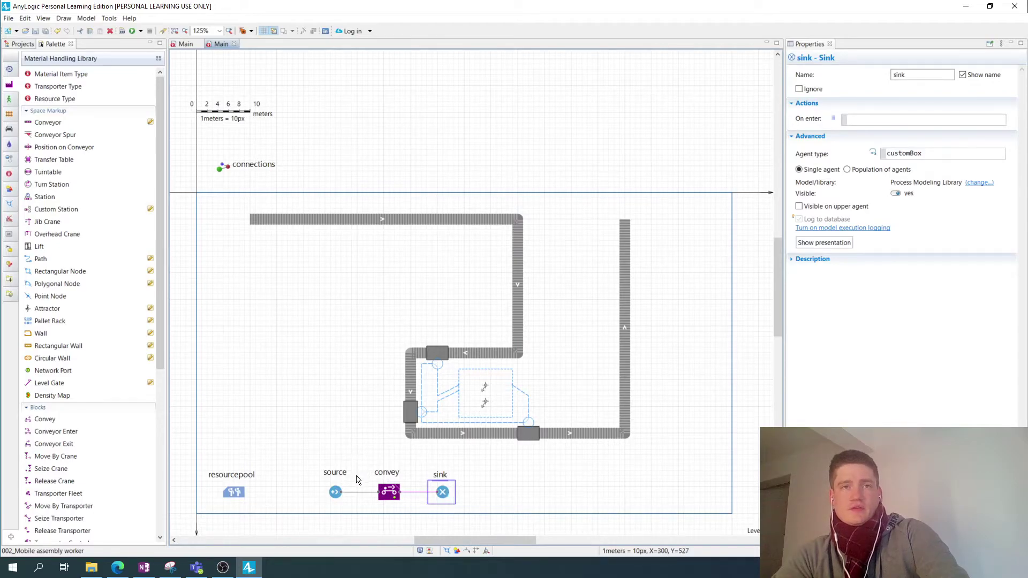
{"action": "left_click", "coordinate": [349, 429]}
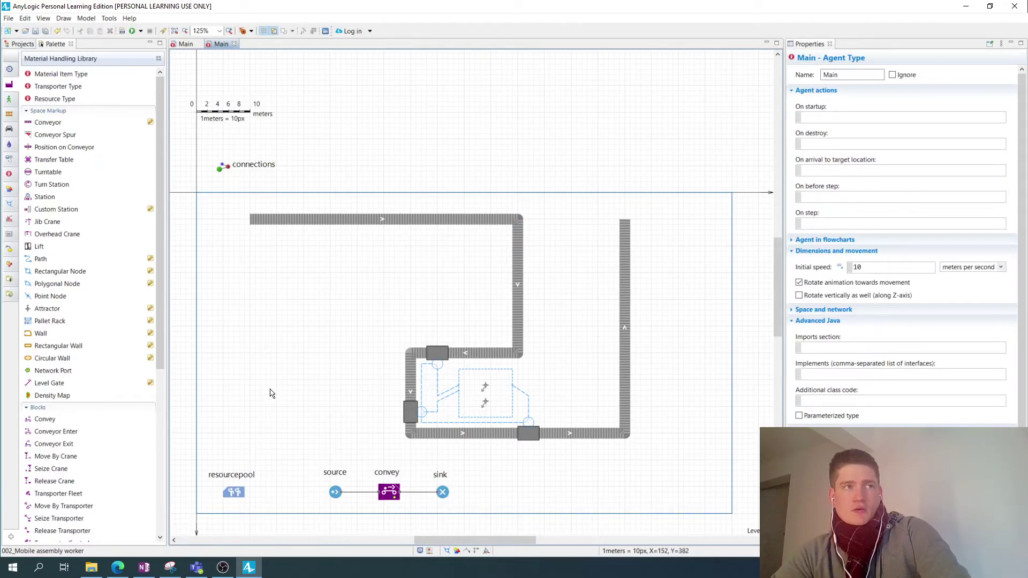
{"action": "left_click", "coordinate": [132, 30]}
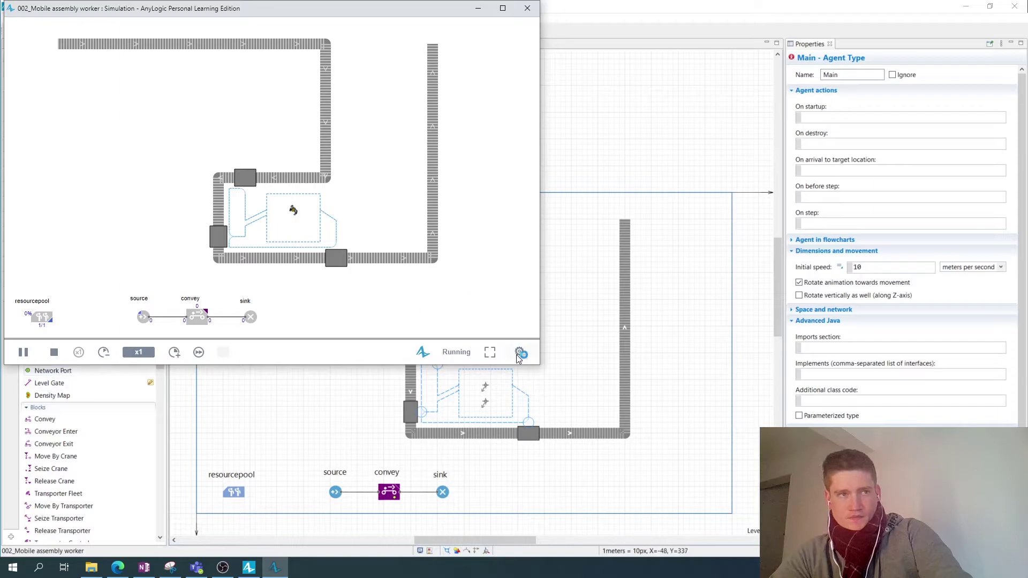
Step: Enlarge the simulation window and set the run speed to x10
{"action": "left_click_drag", "start_coordinate": [540, 366], "coordinate": [992, 534]}
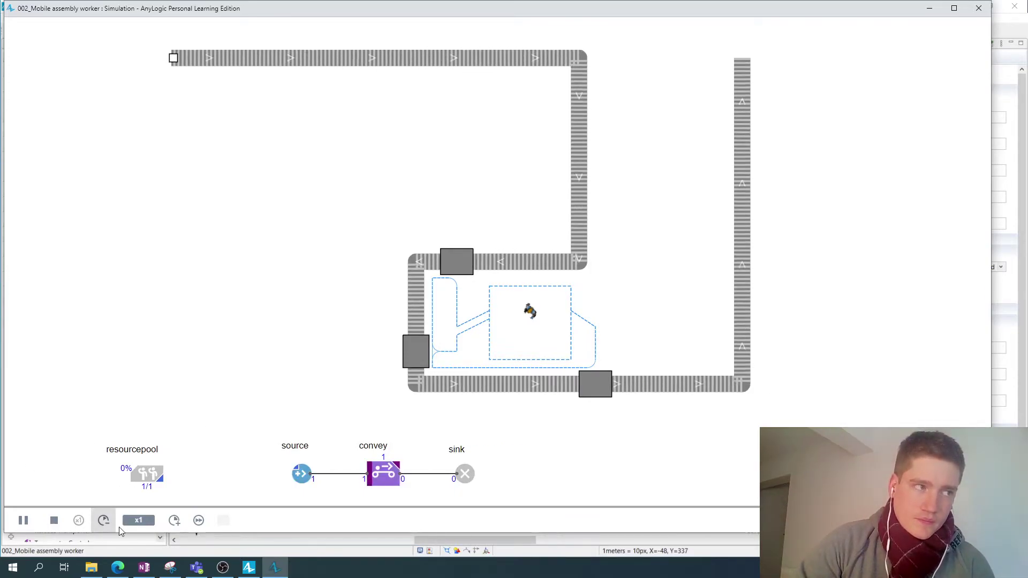
{"action": "left_click", "coordinate": [175, 521]}
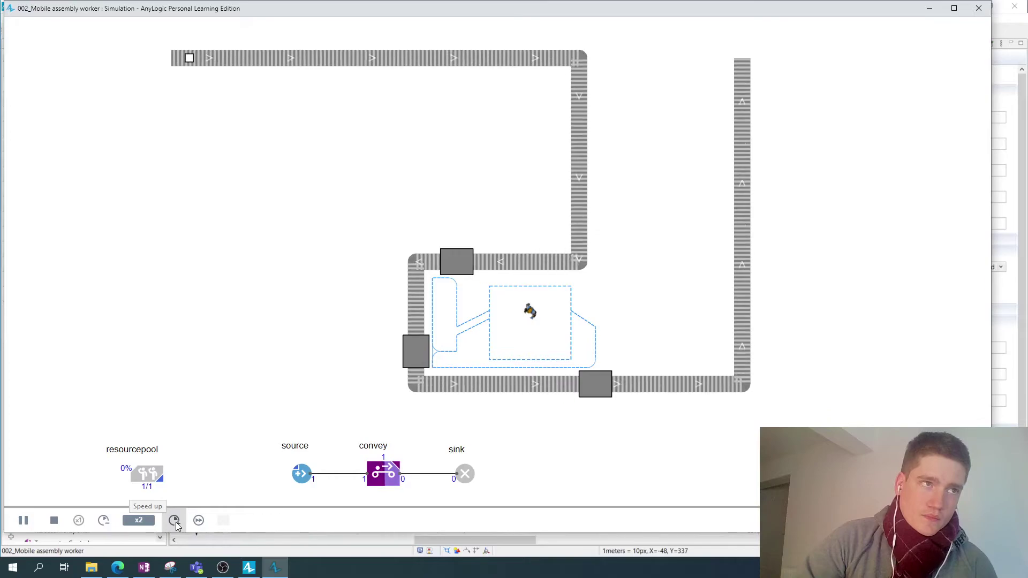
{"action": "left_click", "coordinate": [174, 521]}
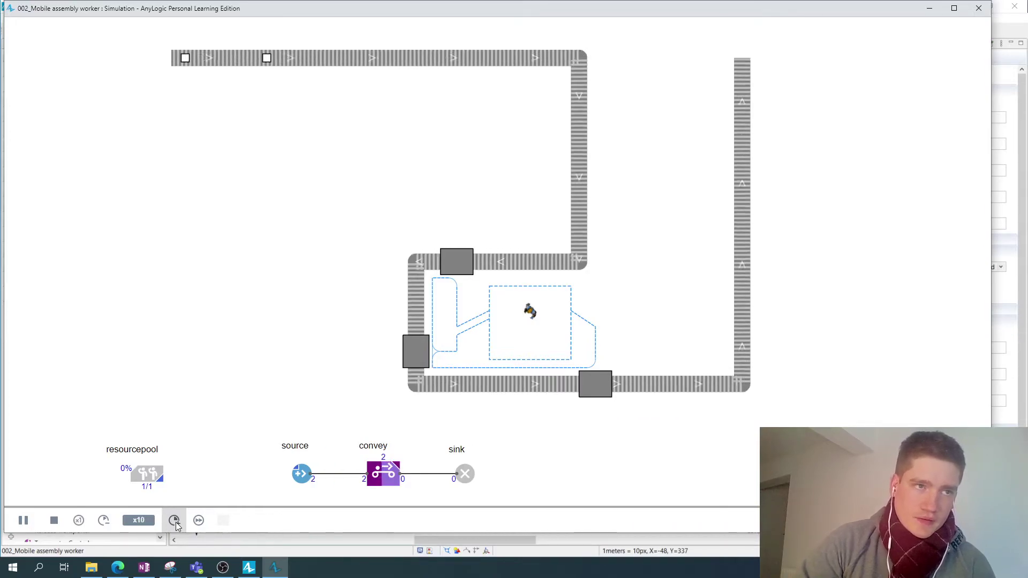
{"action": "left_click", "coordinate": [174, 521]}
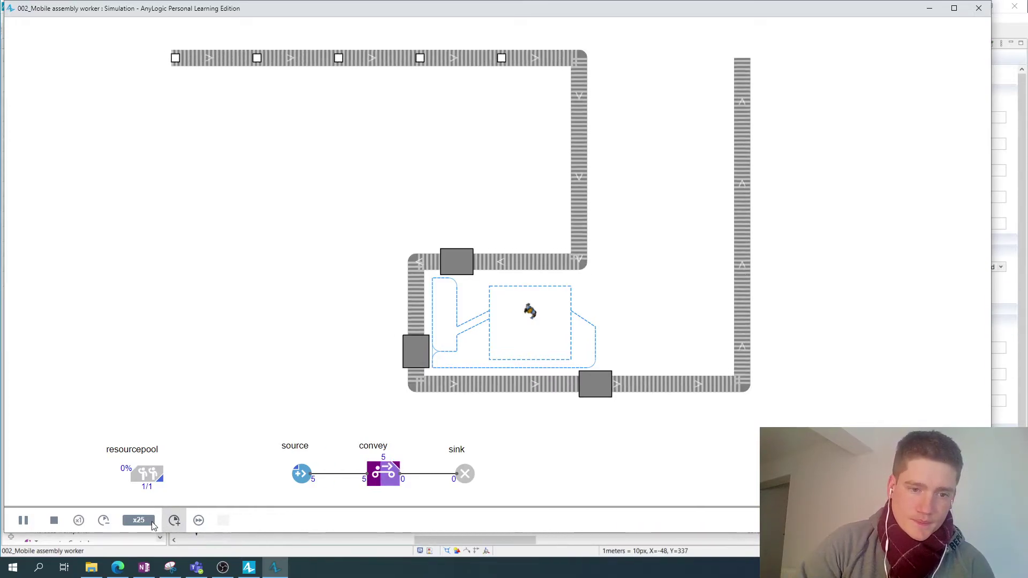
{"action": "left_click", "coordinate": [105, 524]}
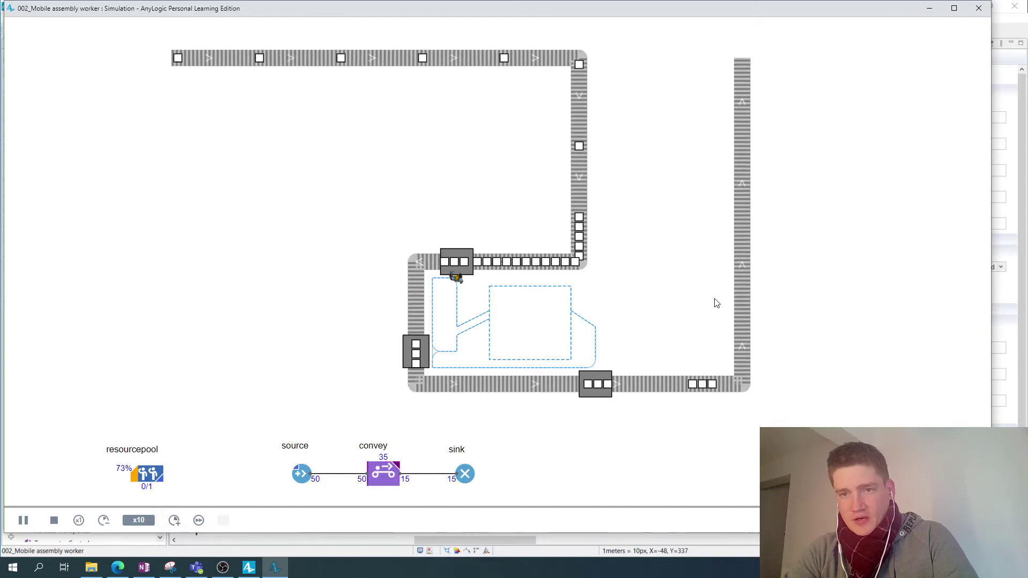
Step: Close the simulation with Alt+F4 and change resourcepool's Capacity from 1 to 2
{"action": "key", "text": "alt+F4"}
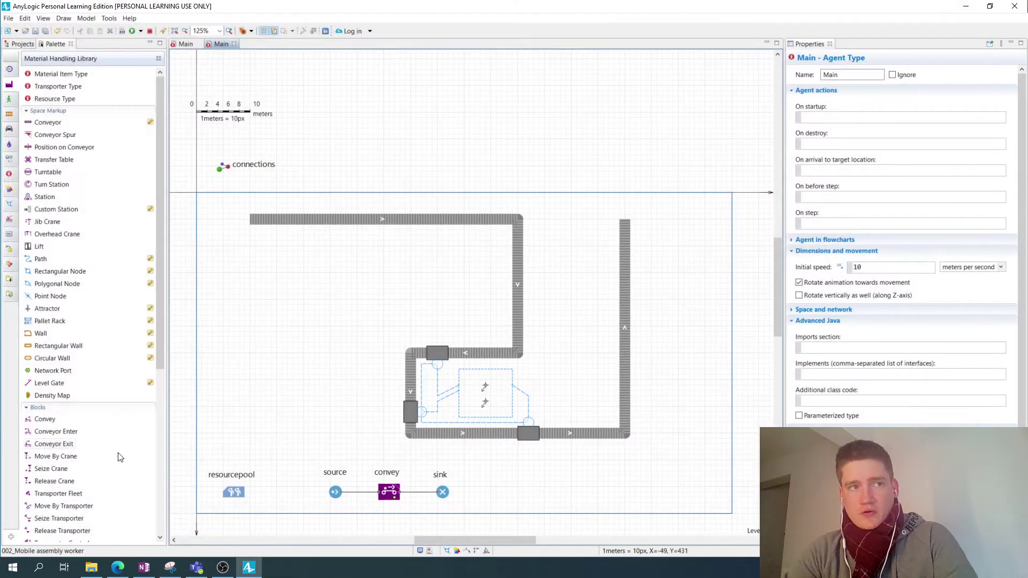
{"action": "left_click", "coordinate": [234, 492]}
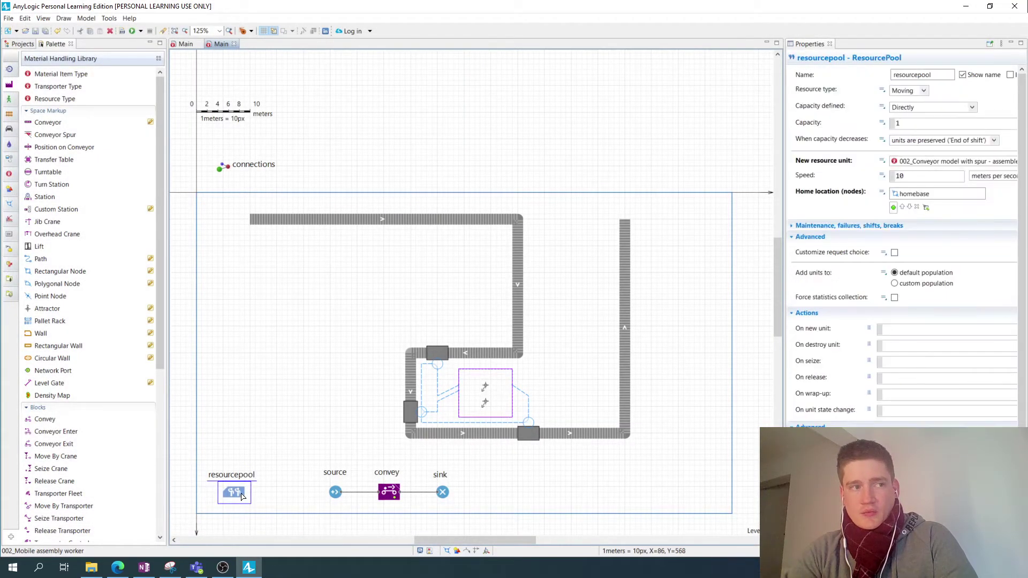
{"action": "left_click", "coordinate": [939, 124]}
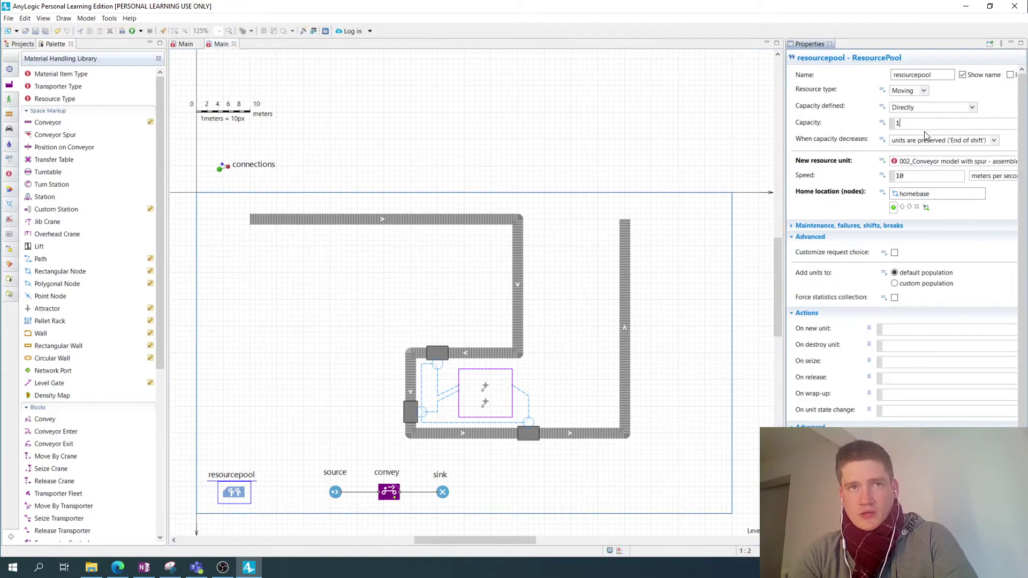
{"action": "type", "text": "2"}
{"action": "key", "text": "Return"}
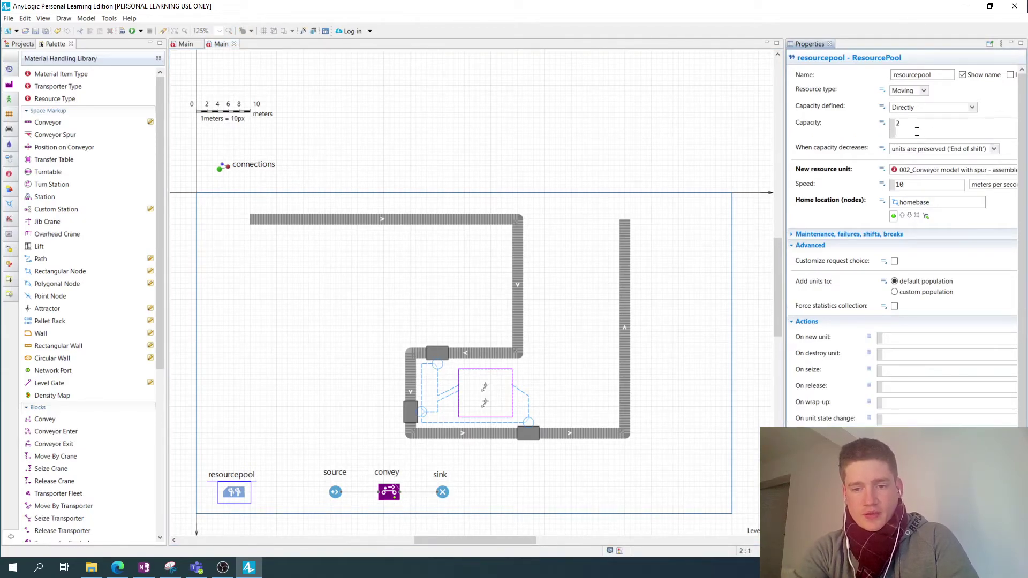
{"action": "key", "text": "BackSpace"}
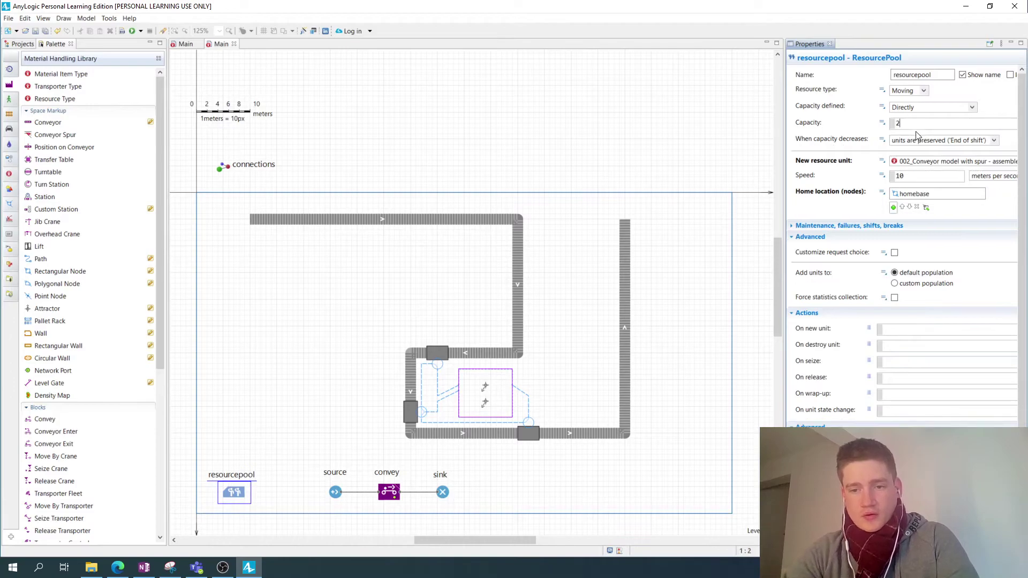
{"action": "left_click", "coordinate": [695, 316]}
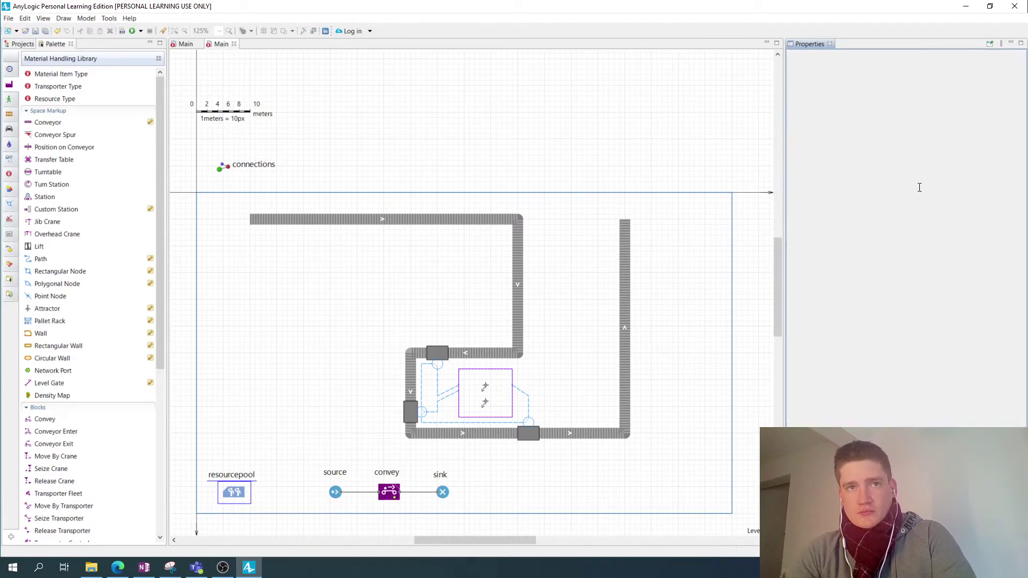
{"action": "left_click", "coordinate": [692, 298]}
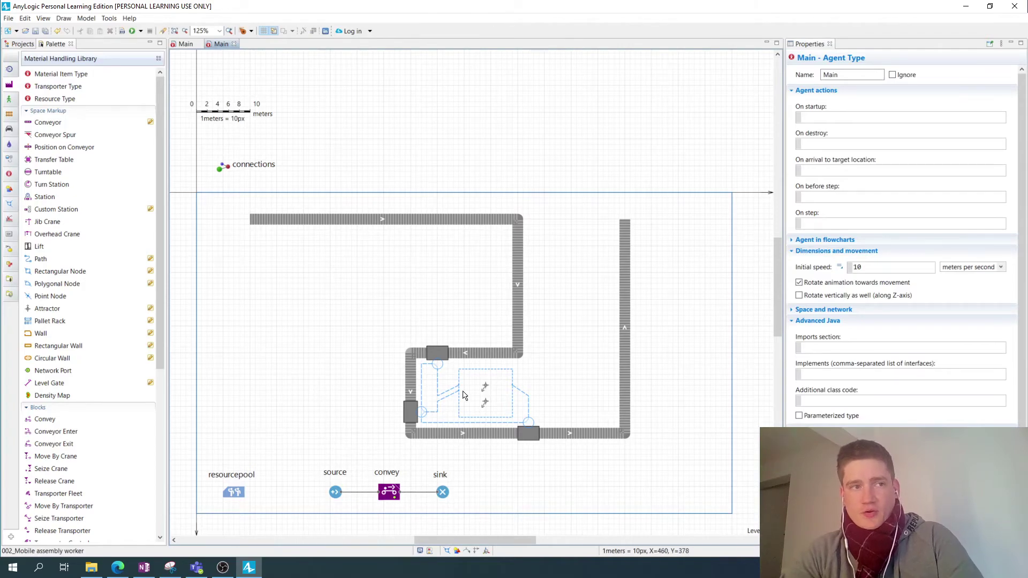
Step: Run the two-worker model and settle its speed at x10
{"action": "left_click", "coordinate": [136, 32]}
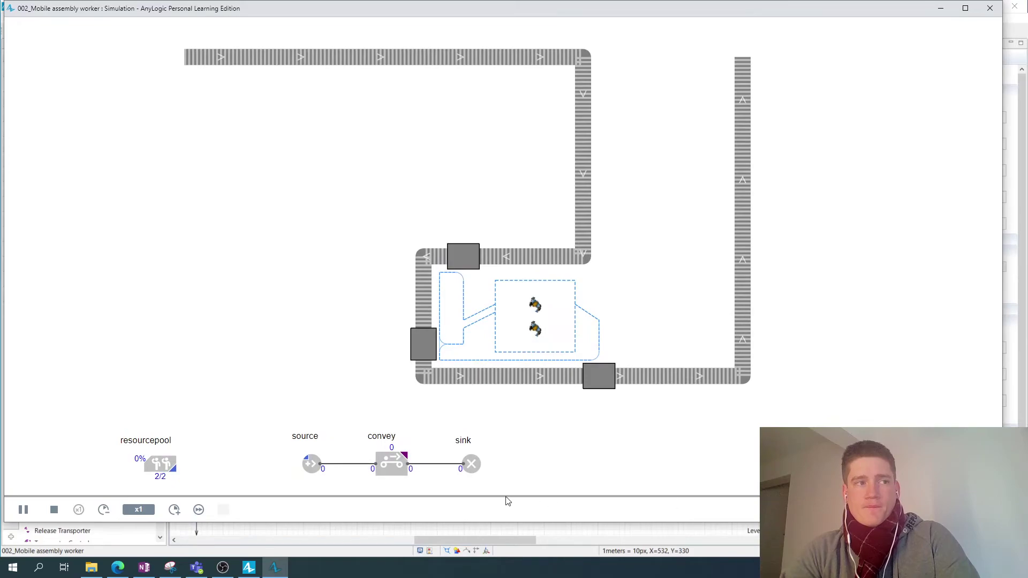
{"action": "left_click", "coordinate": [179, 510]}
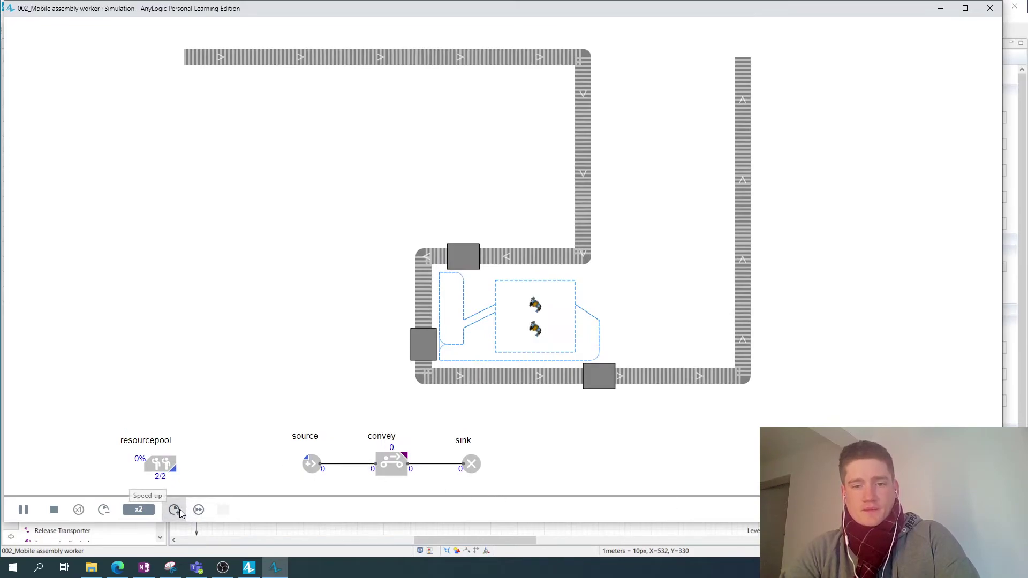
{"action": "left_click", "coordinate": [178, 510]}
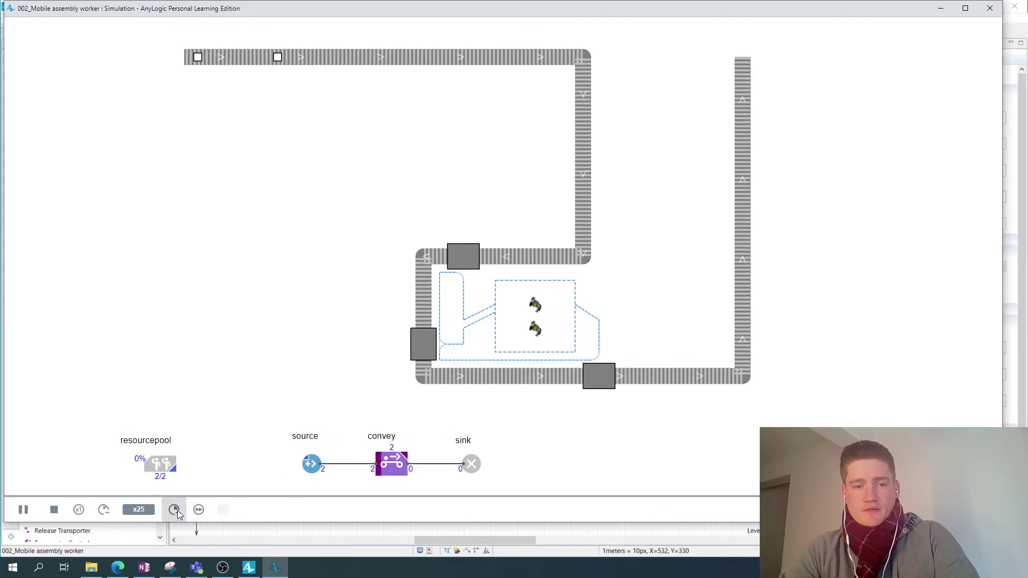
{"action": "left_click", "coordinate": [104, 511]}
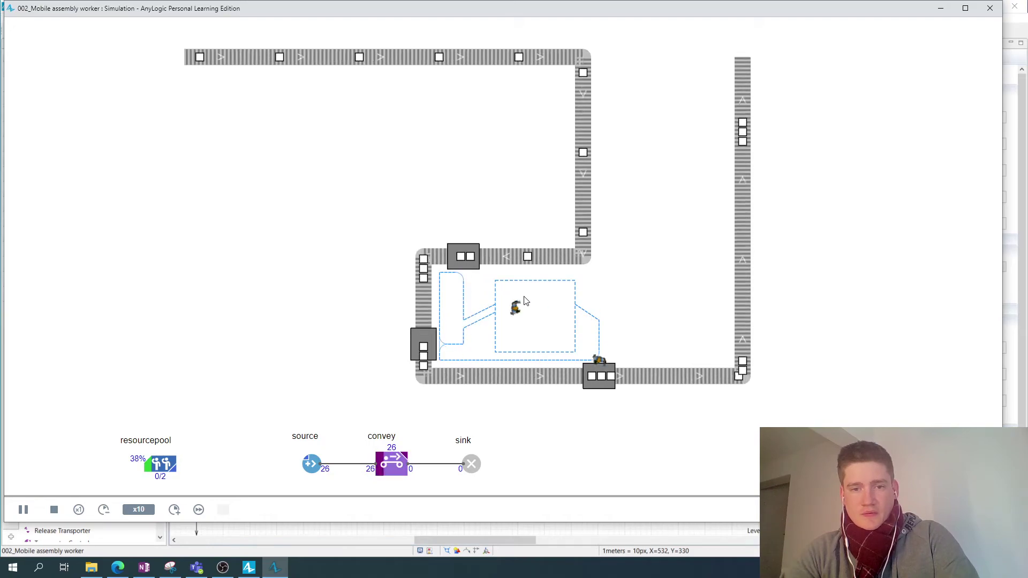
Step: Accelerate the run through x50, x100 and x250, then switch to virtual time
{"action": "left_click", "coordinate": [174, 510]}
{"action": "left_click", "coordinate": [174, 510]}
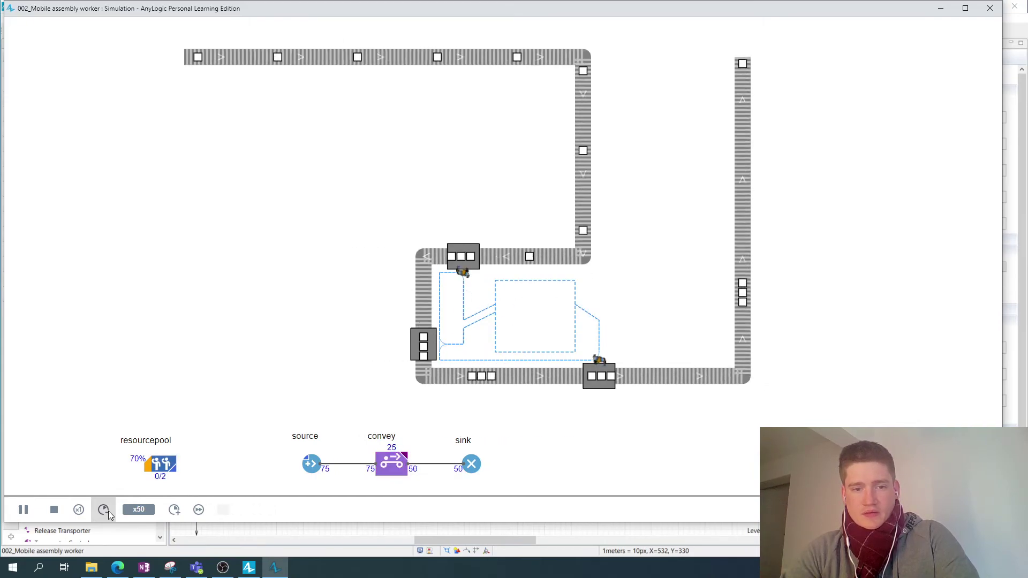
{"action": "left_click", "coordinate": [177, 515]}
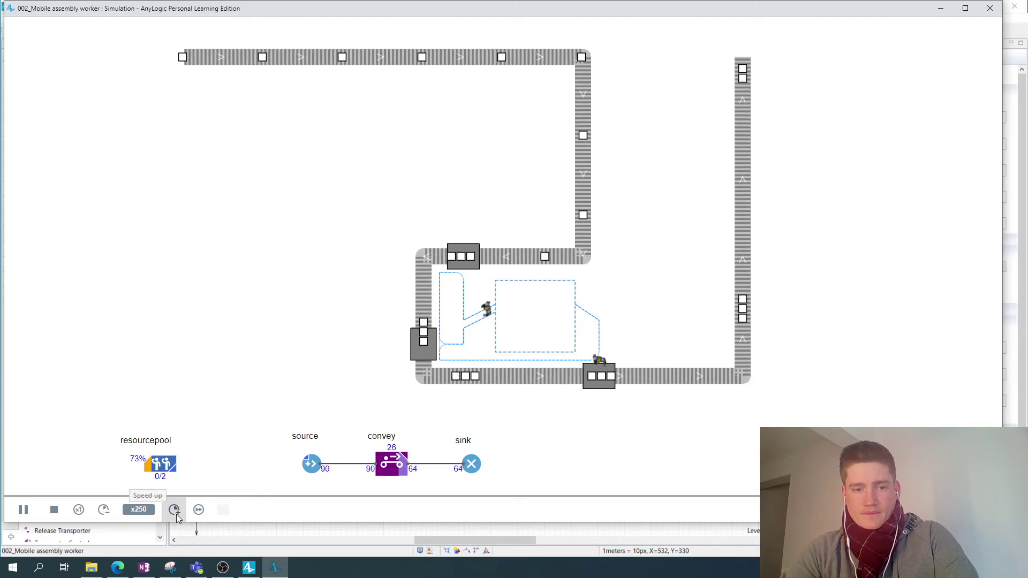
{"action": "left_click", "coordinate": [175, 514]}
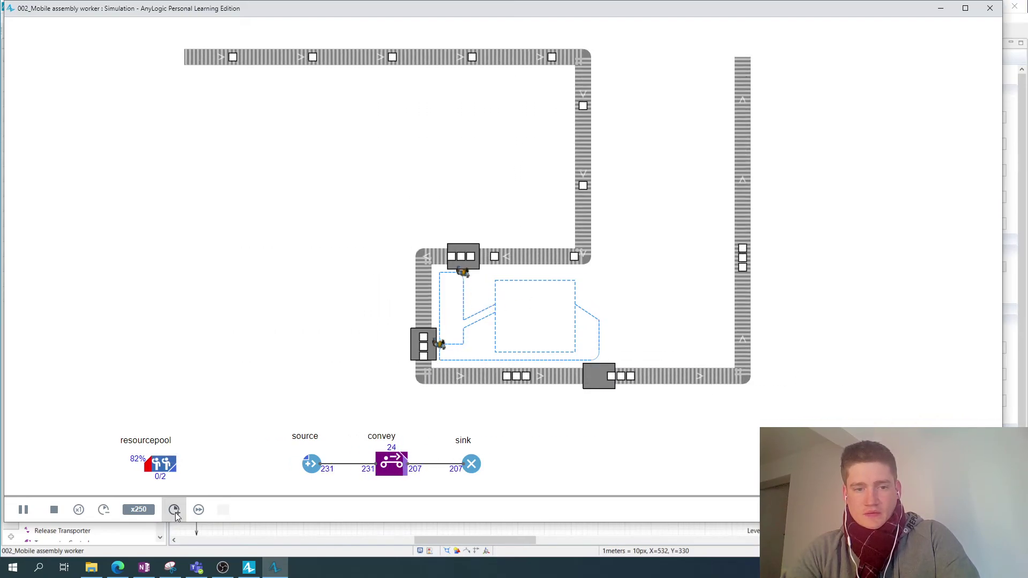
{"action": "left_click", "coordinate": [174, 511]}
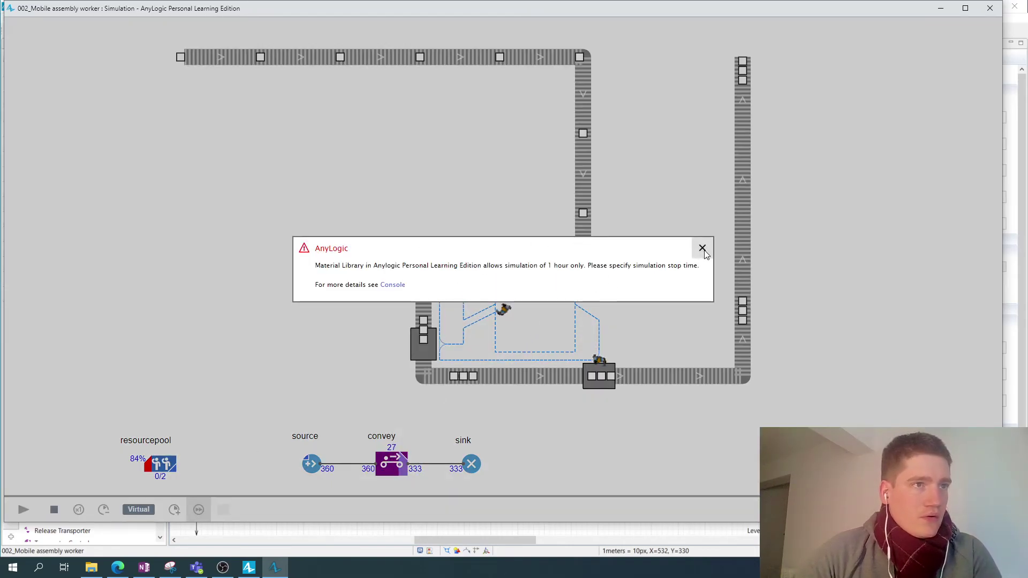
Step: Close the one-hour simulation limit warning dialog
{"action": "left_click", "coordinate": [702, 249]}
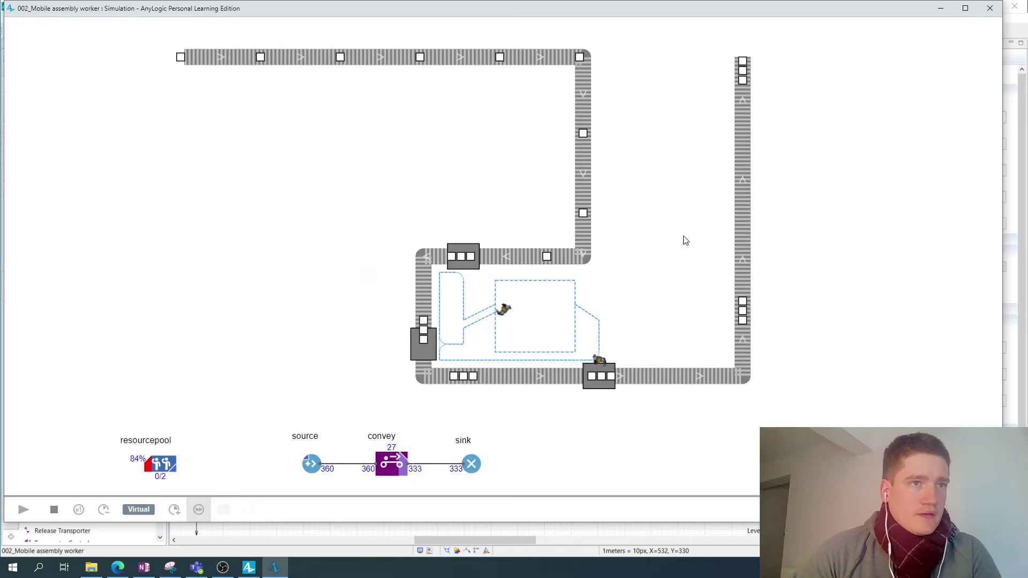
Step: Close the simulation window to return to the Main model editor
{"action": "left_click", "coordinate": [990, 8]}
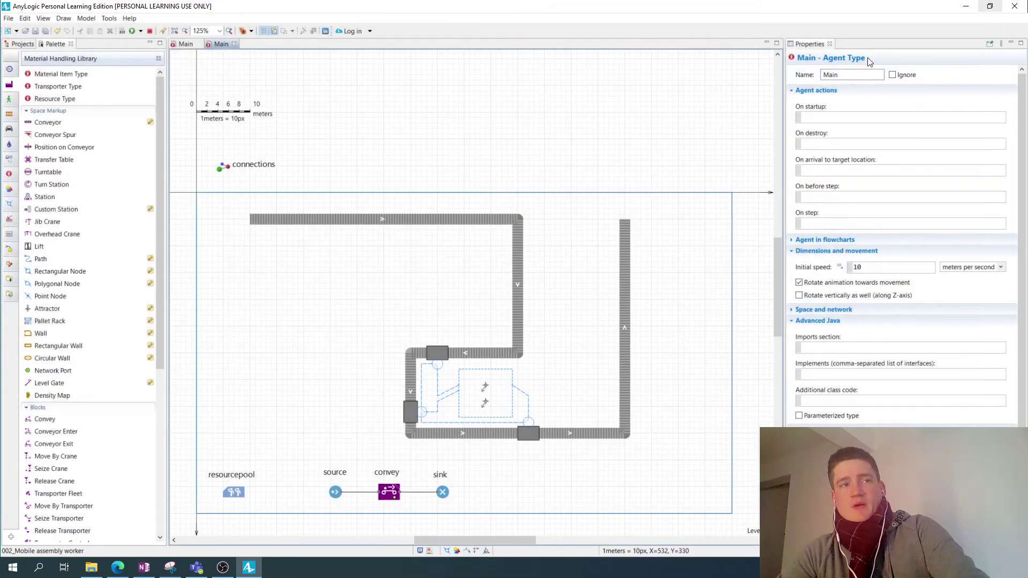